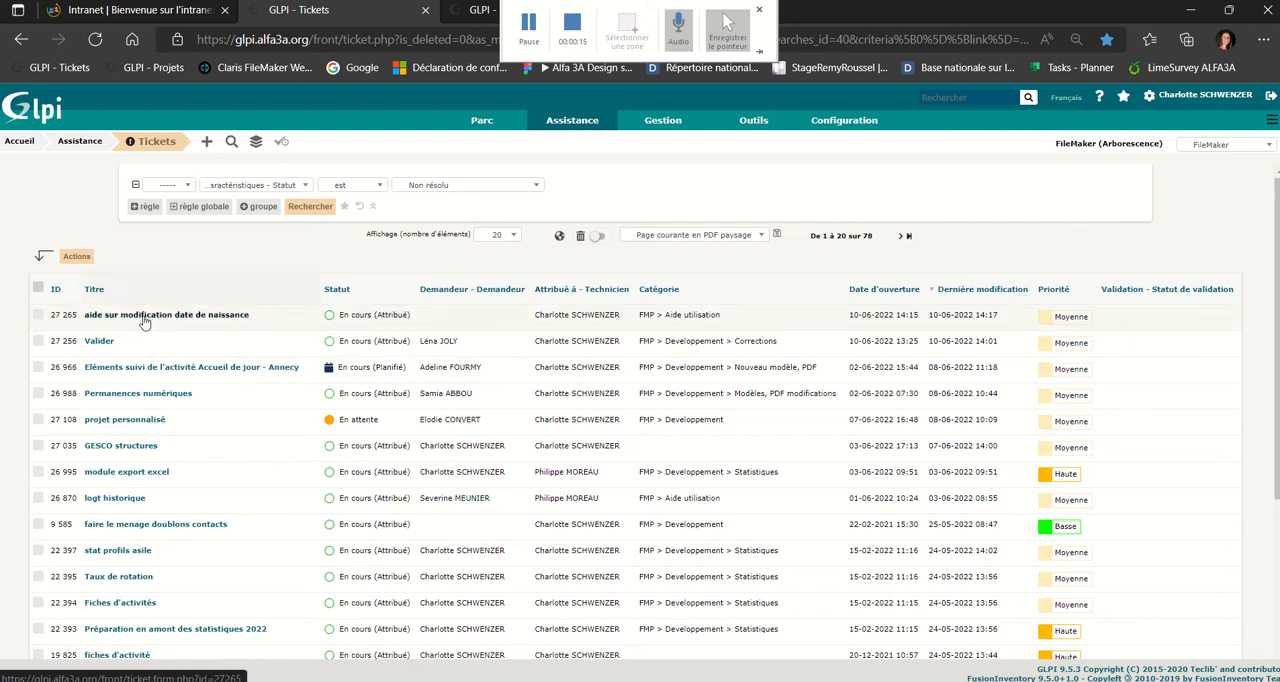
Open the ticket "aide sur modification date de naissance" and review the users it can be assigned to and its request text.
click(222, 320)
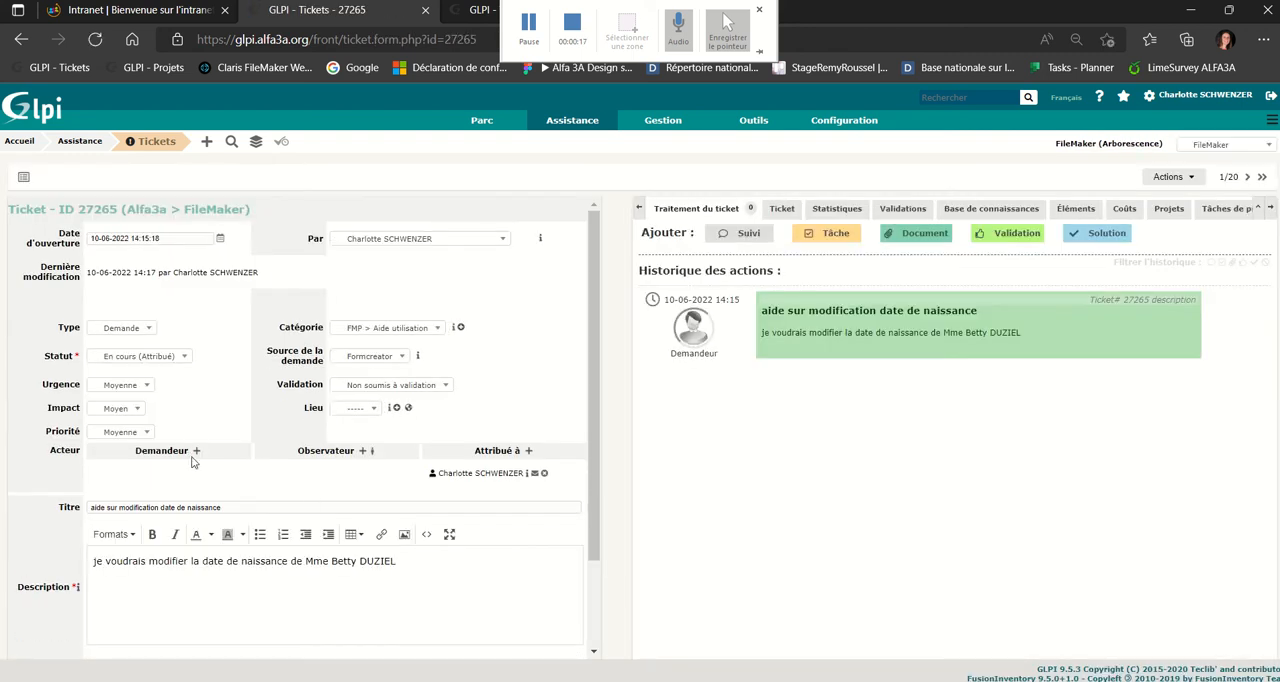
click(530, 450)
click(474, 479)
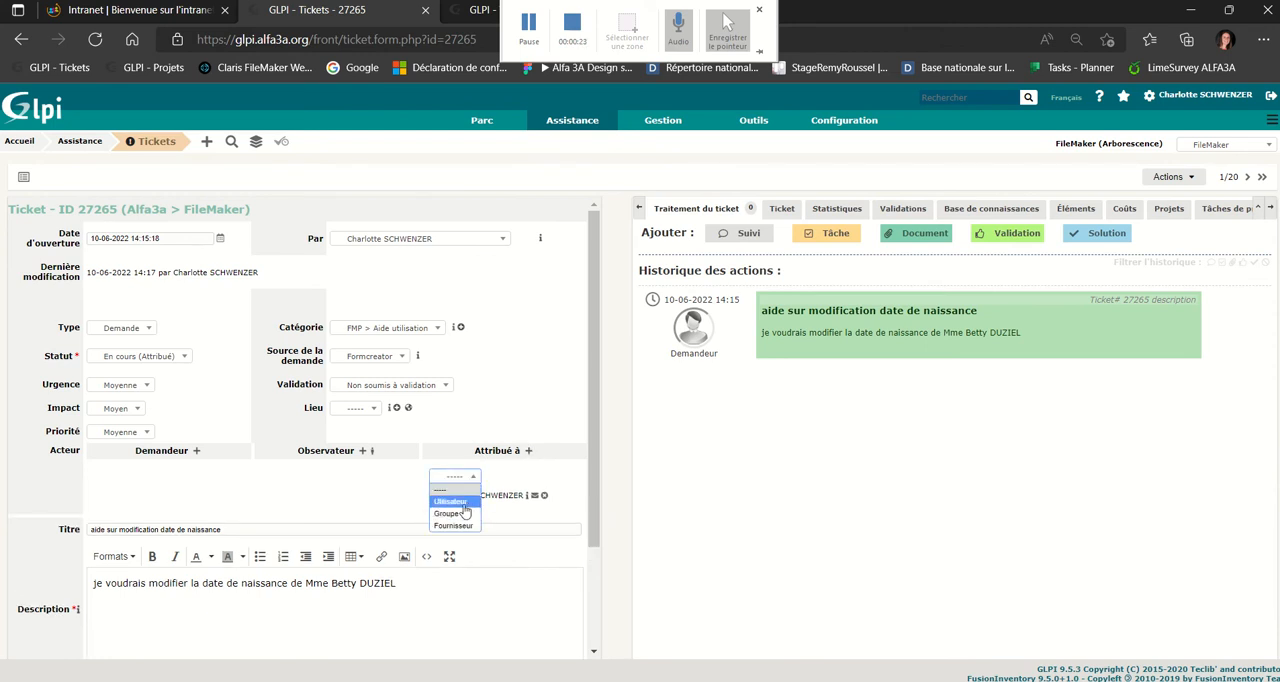
click(462, 503)
click(538, 491)
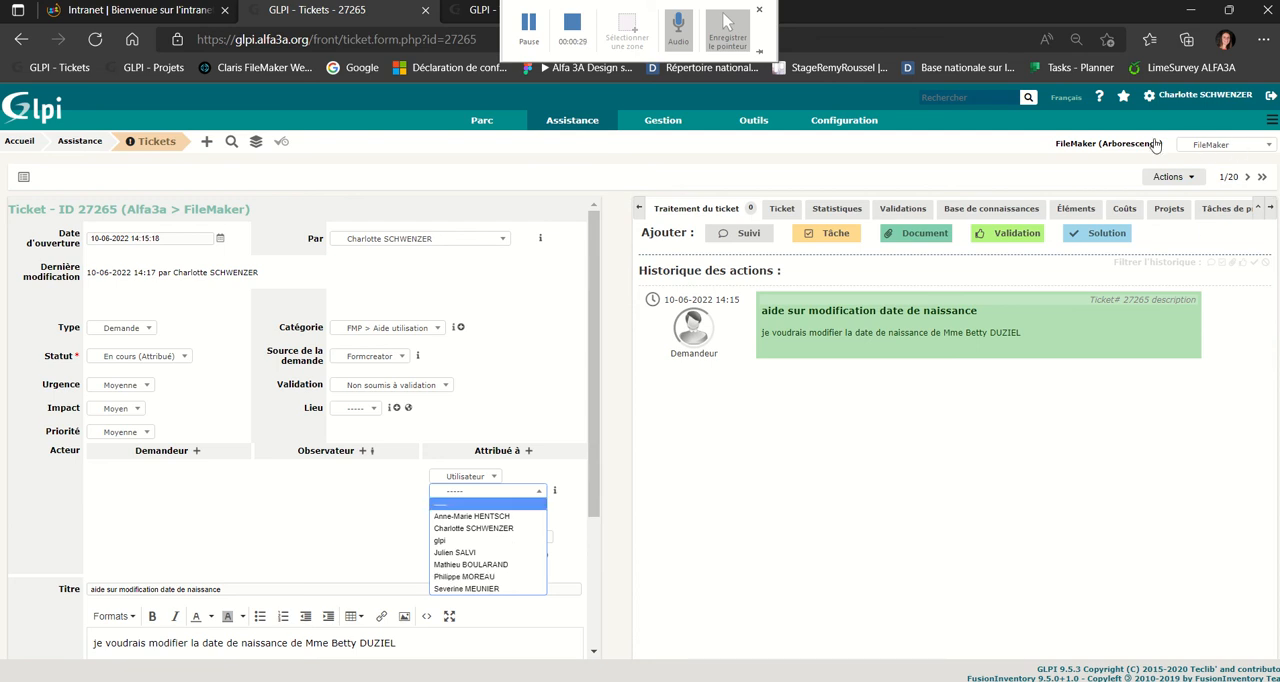
click(473, 528)
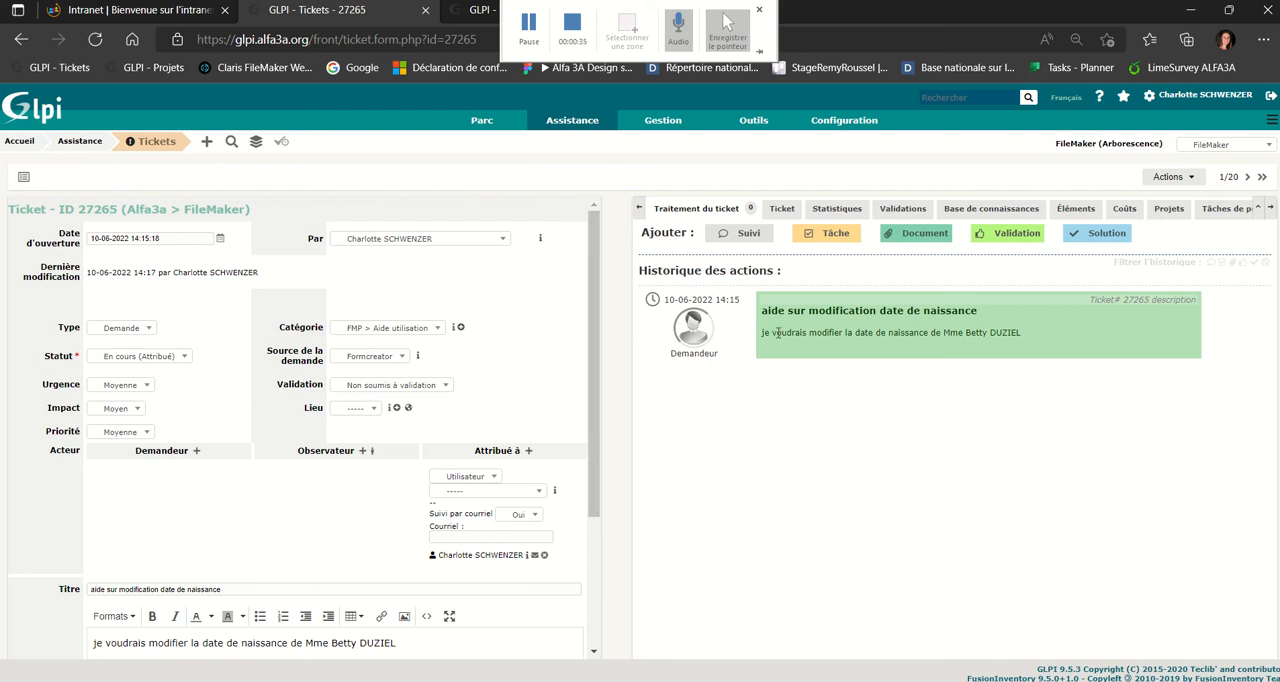
drag(775, 331, 1033, 336)
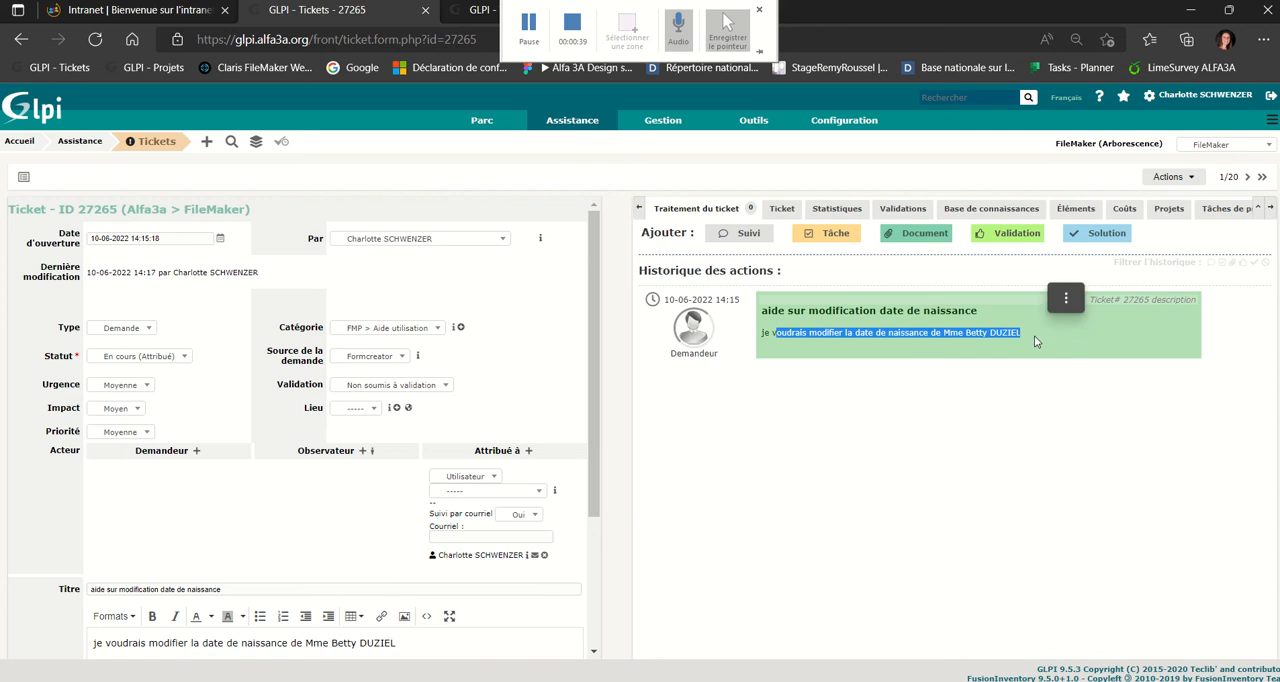
click(1030, 335)
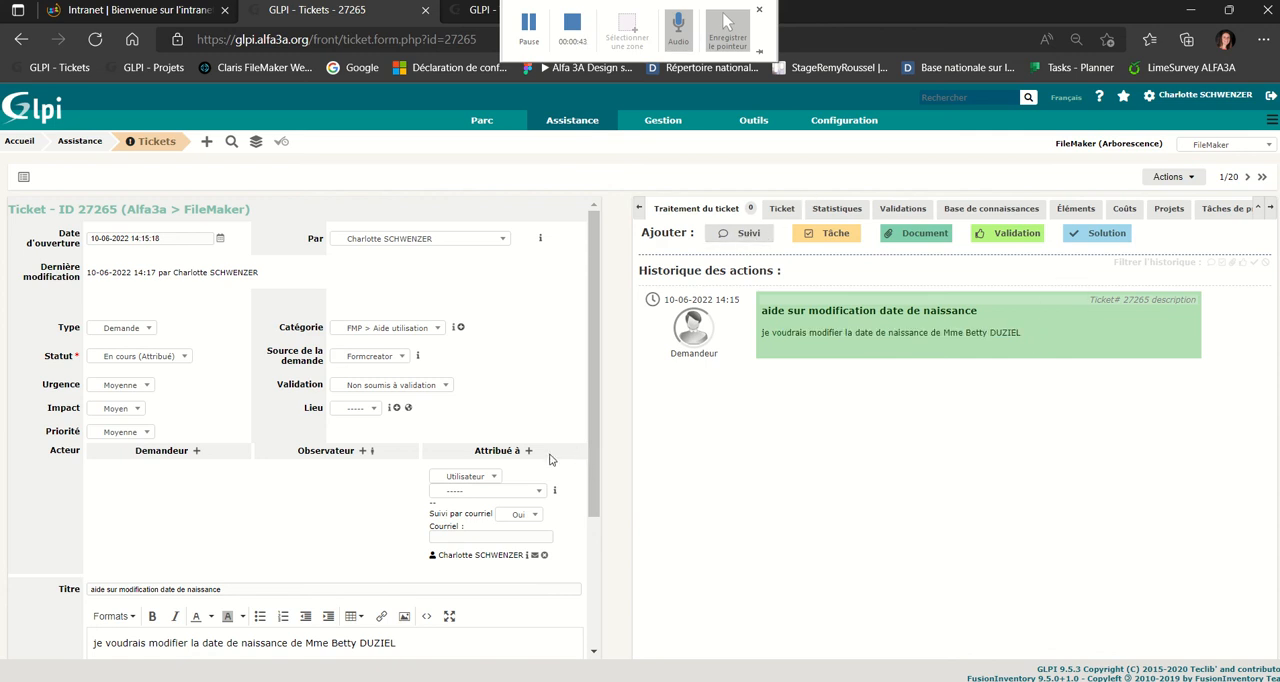
Add the follow-up "salut ! est ce que tu veux me tel pour que je te montre ?" with the ticket status En attente.
click(748, 233)
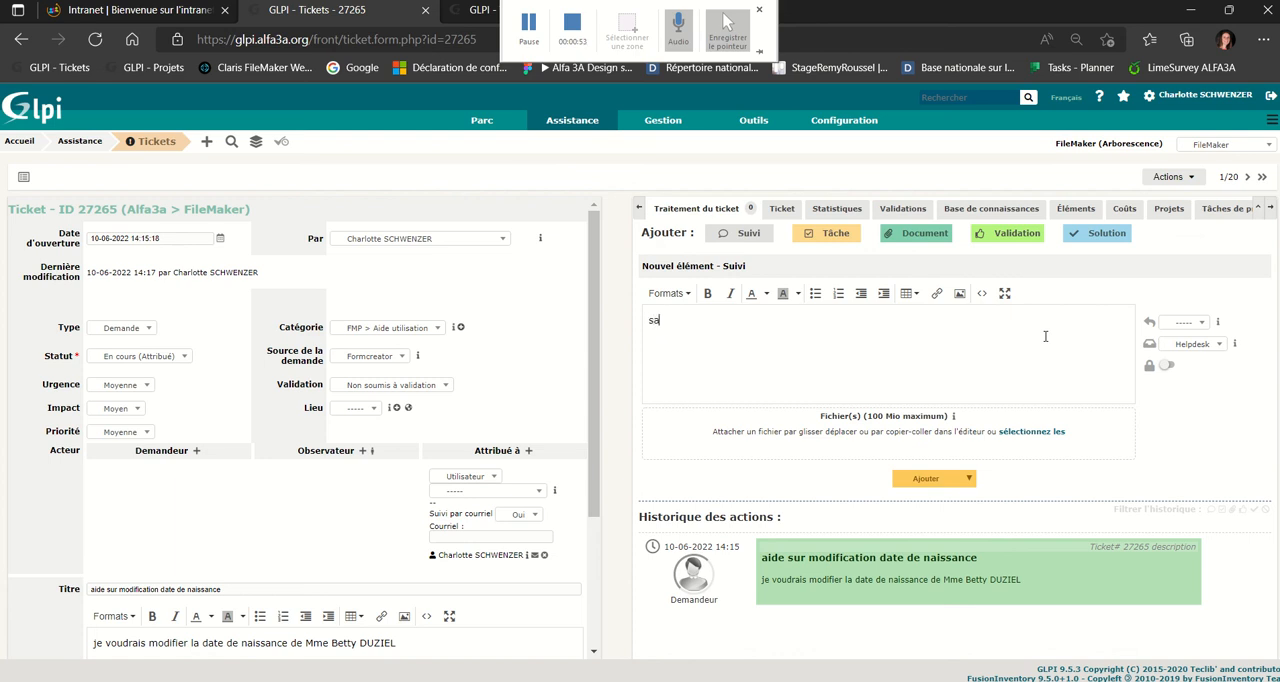
key(Return)
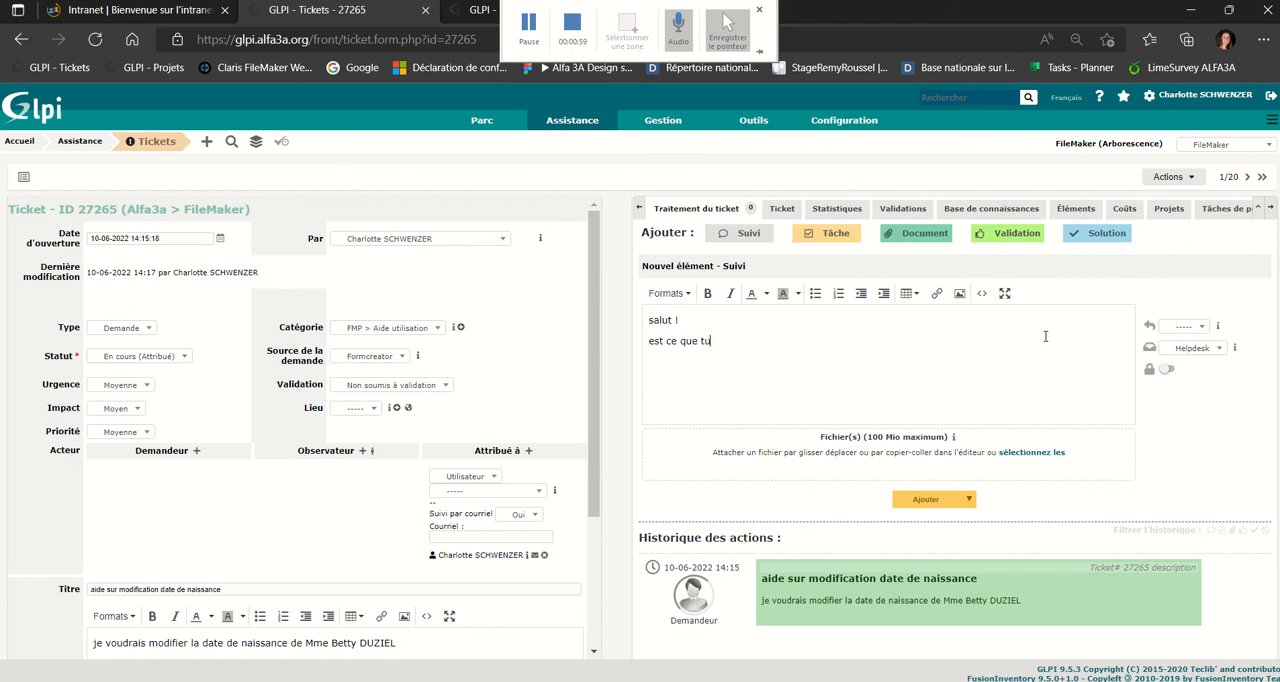
text(est ce que tu veux me tel pour que)
text(je te)
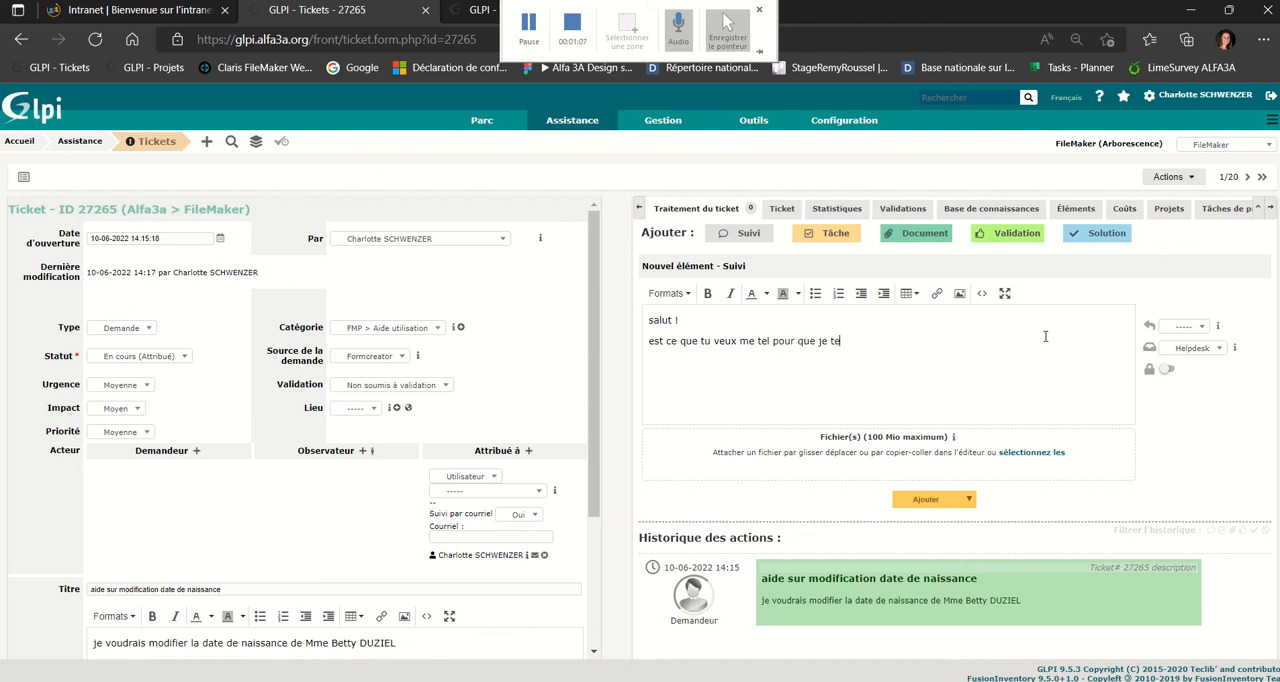
text( mo)
click(968, 498)
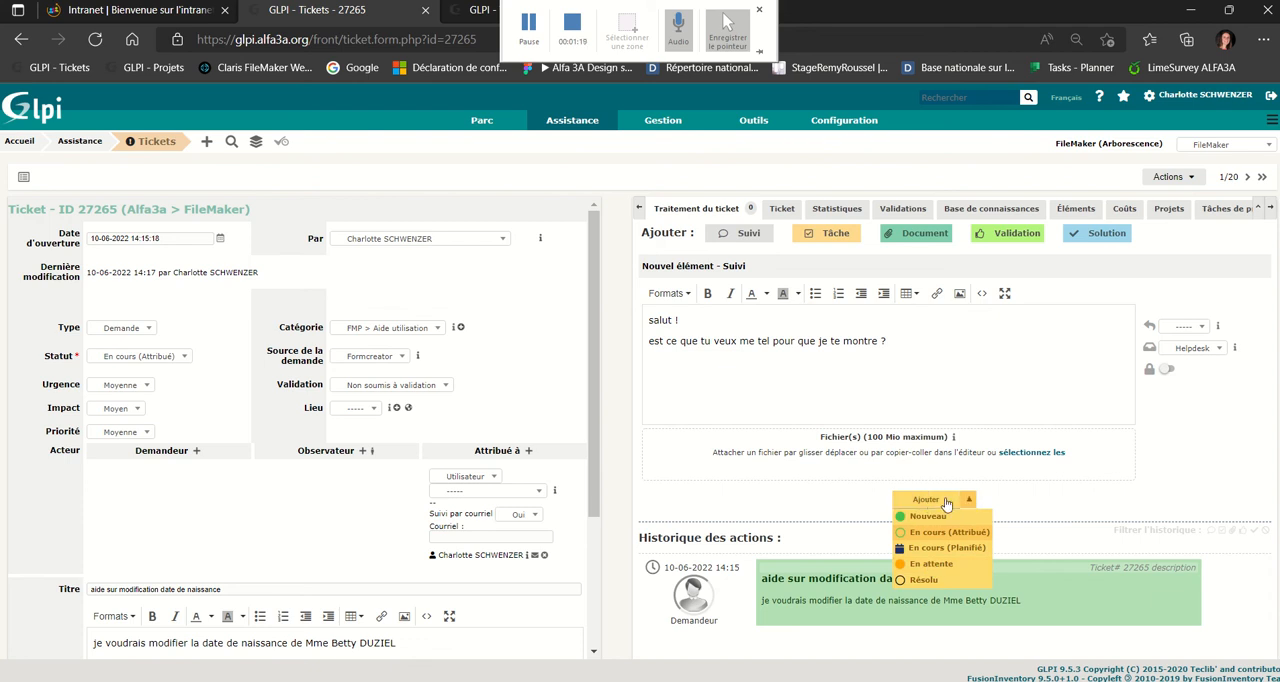
click(928, 564)
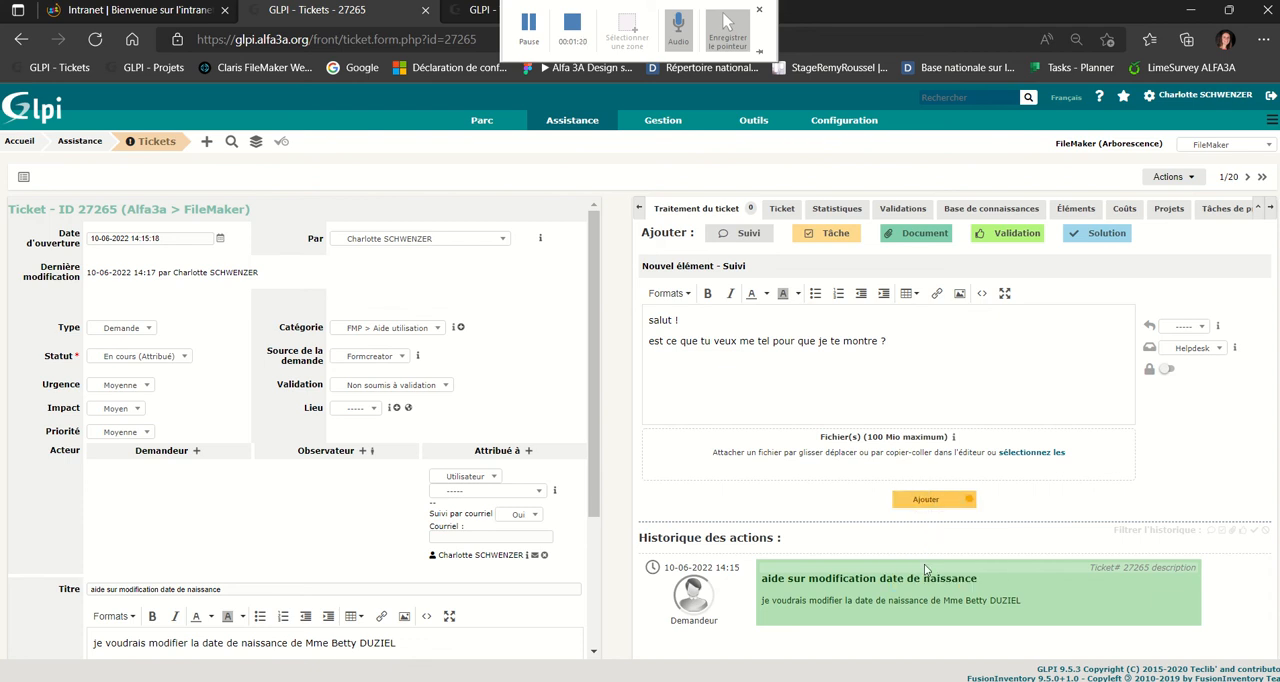
click(922, 505)
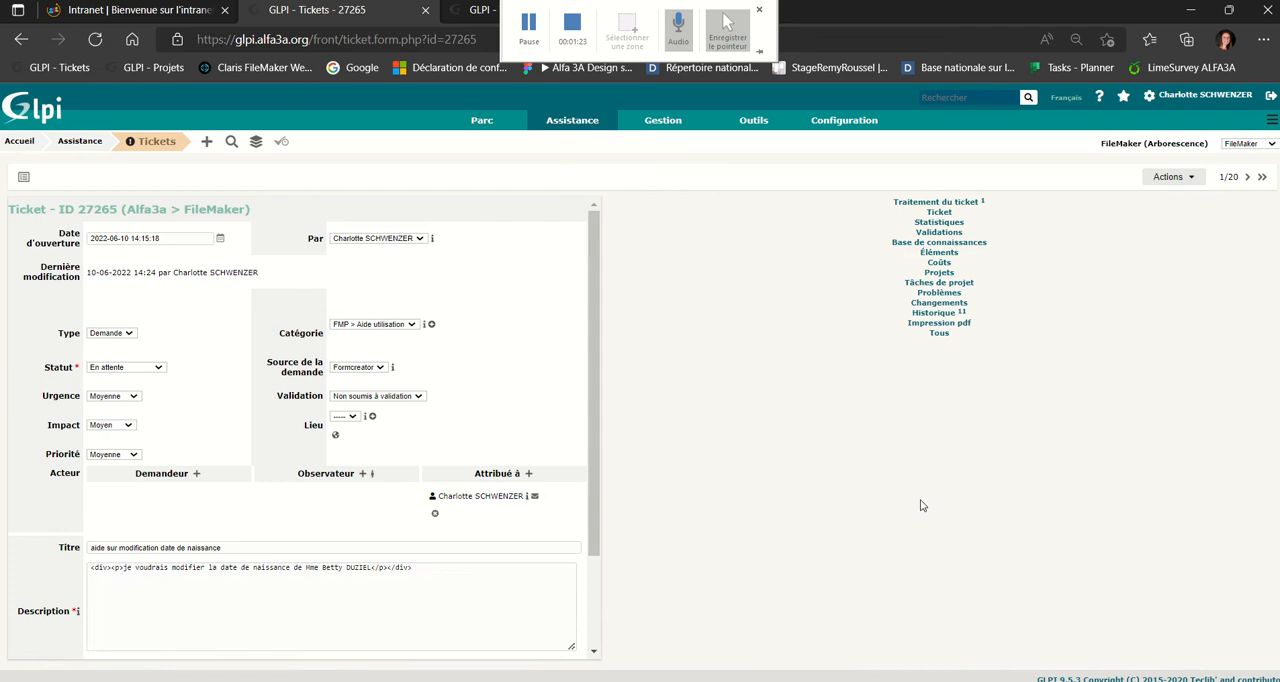
Reopen the ticket from the ticket list and draft the task "fait ce jour avec demandeur", status Fait, category Correction erreur utilisateur > aide saisie.
click(93, 142)
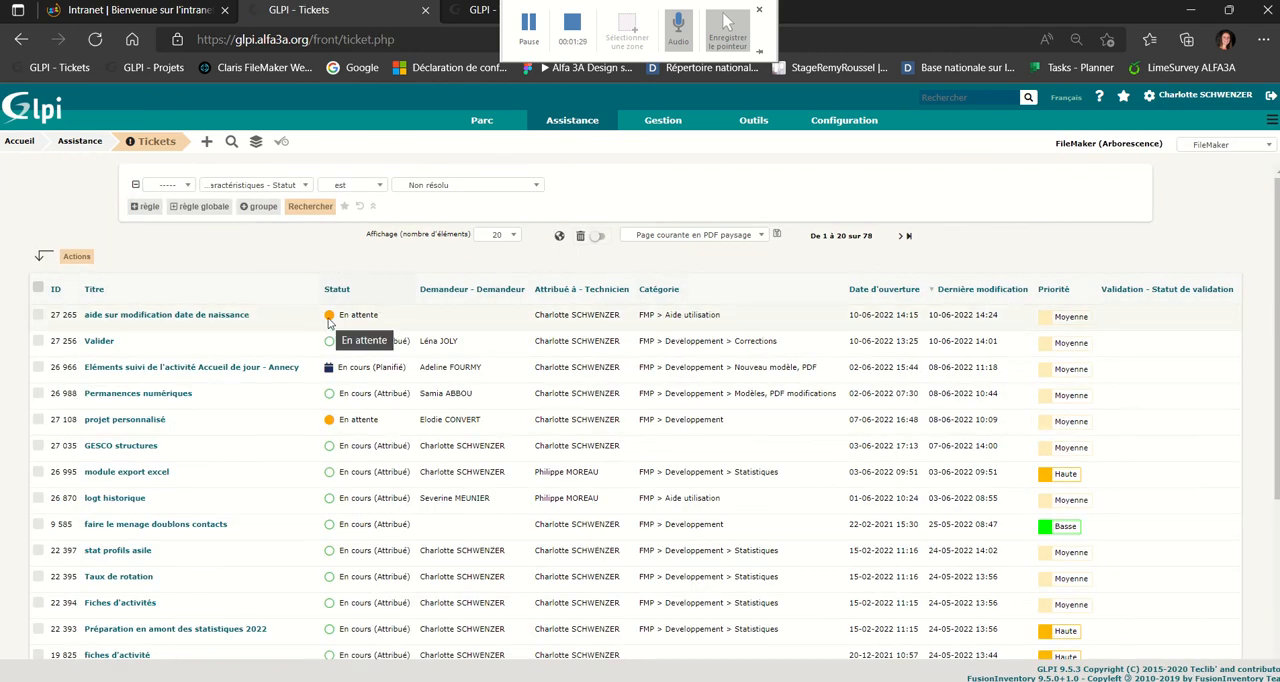
click(210, 316)
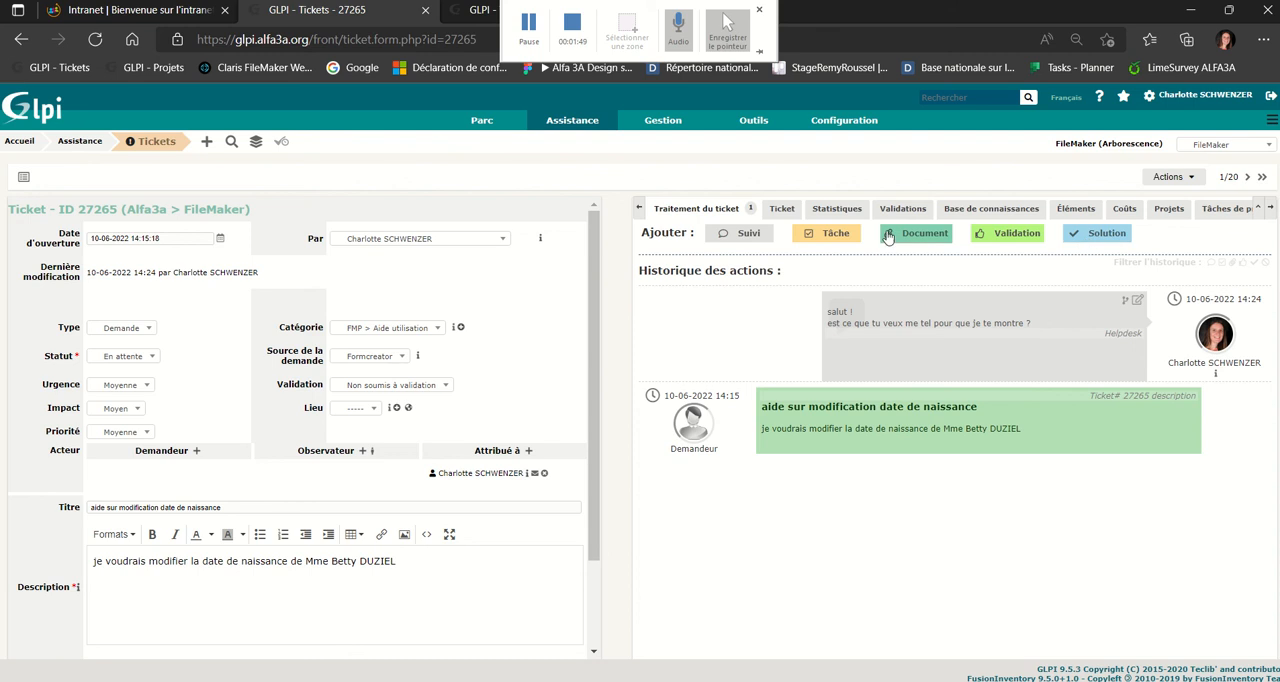
click(836, 235)
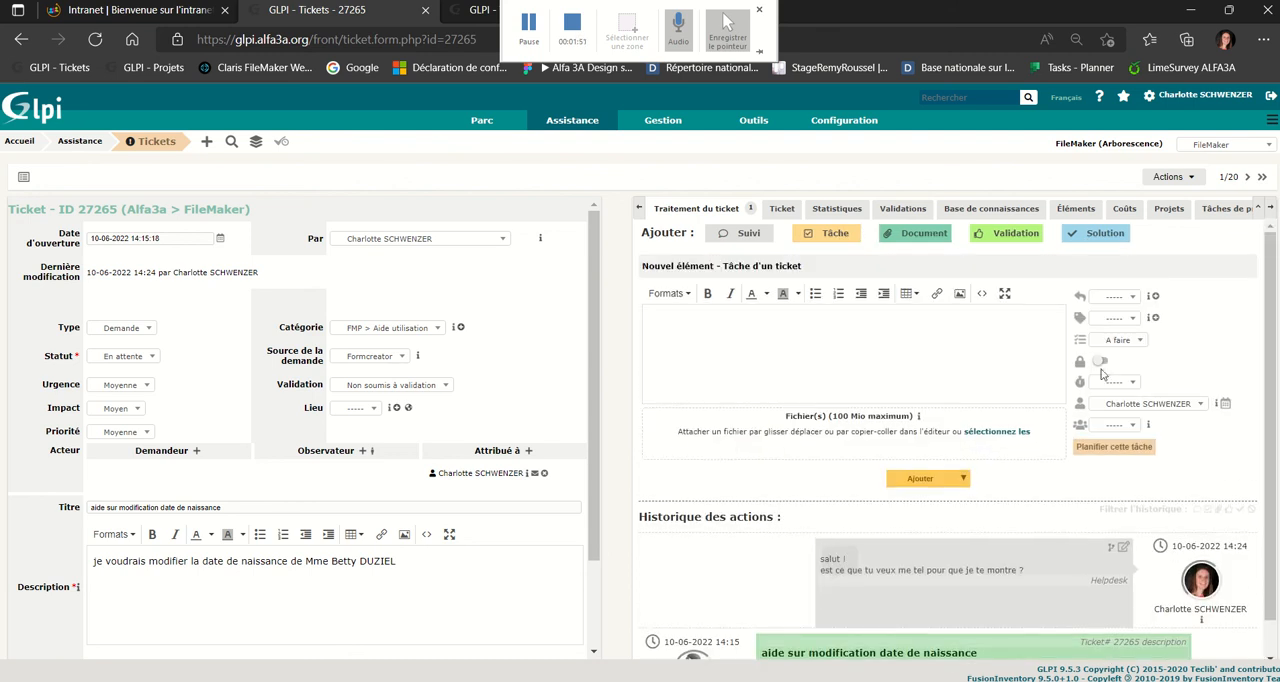
click(1112, 342)
click(1112, 367)
click(1120, 318)
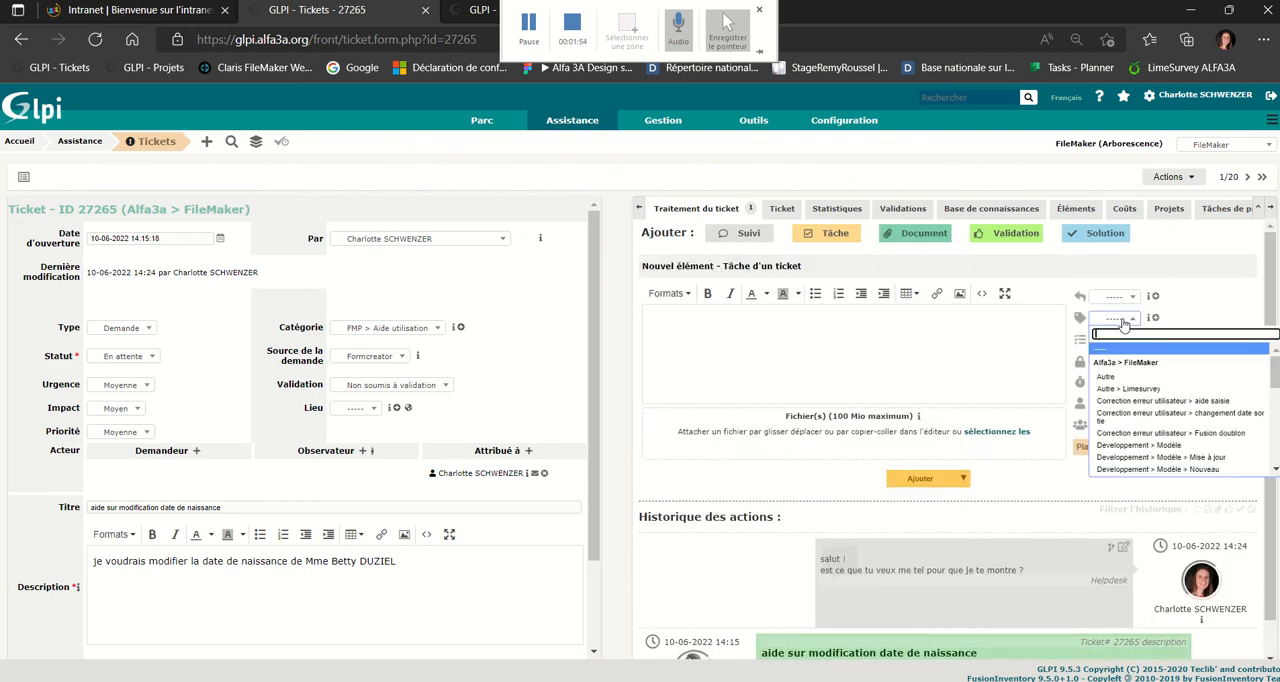
click(1150, 402)
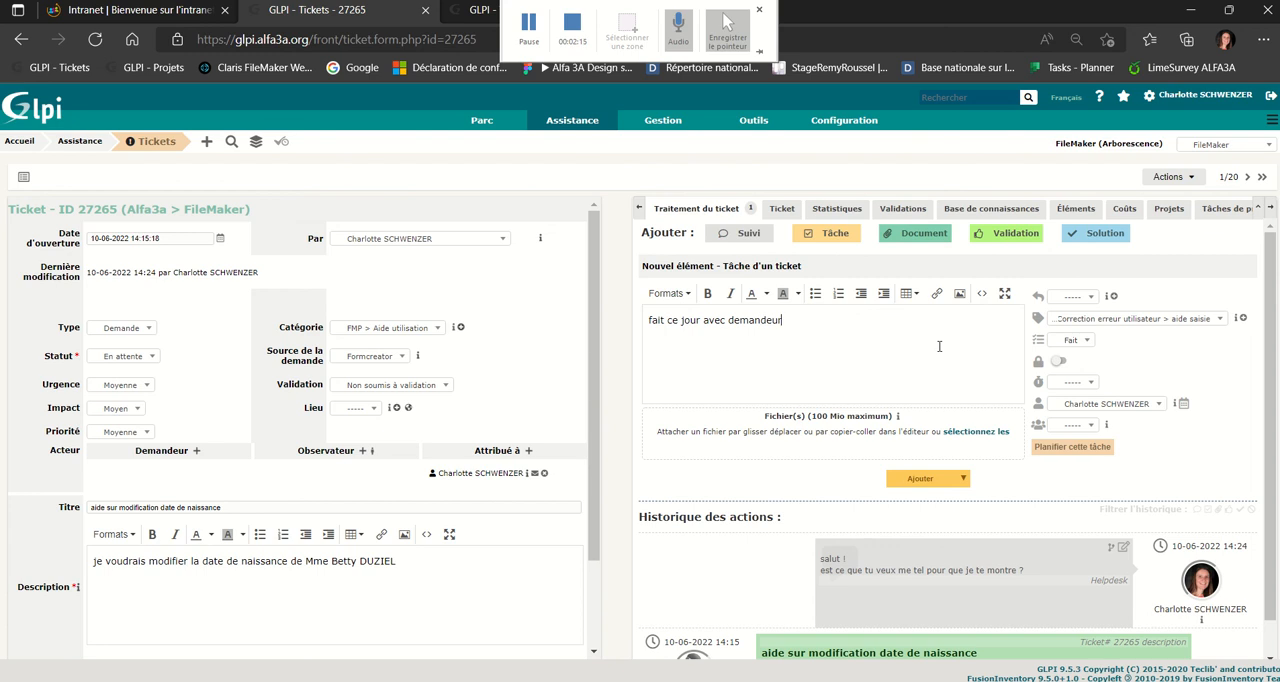
Make the drafted task private and add it to the ticket with the ticket status Résolu.
click(1059, 363)
click(962, 480)
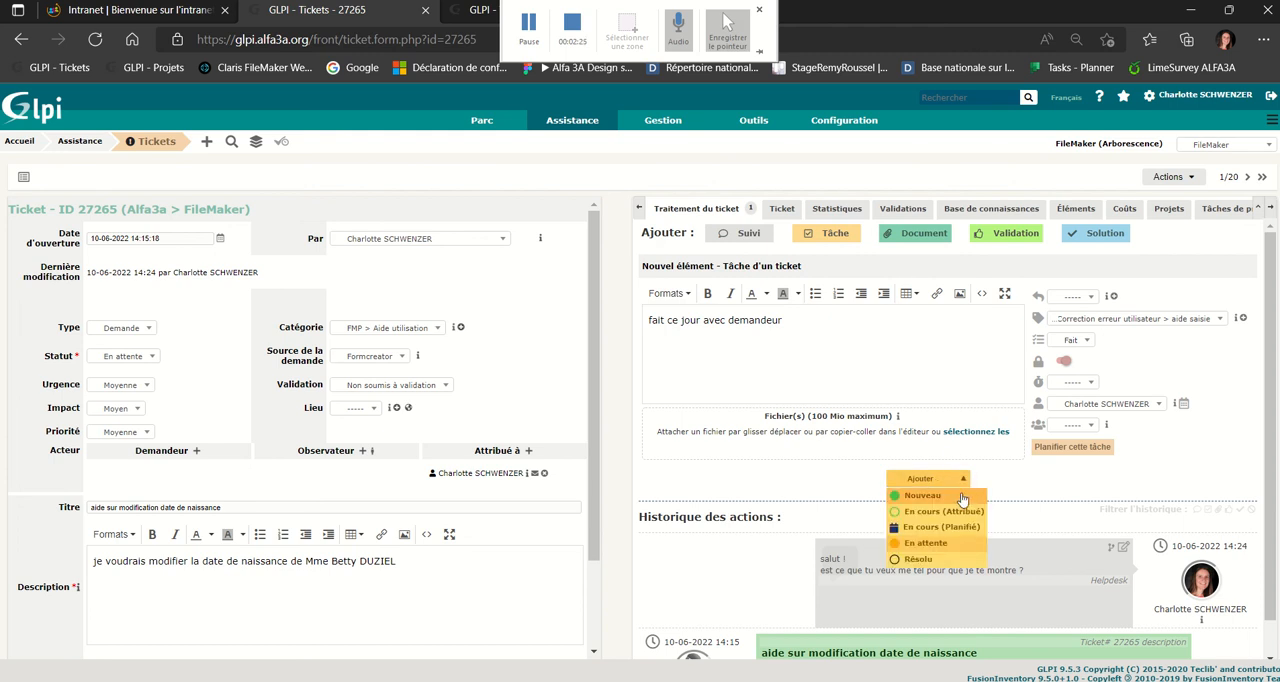
click(935, 563)
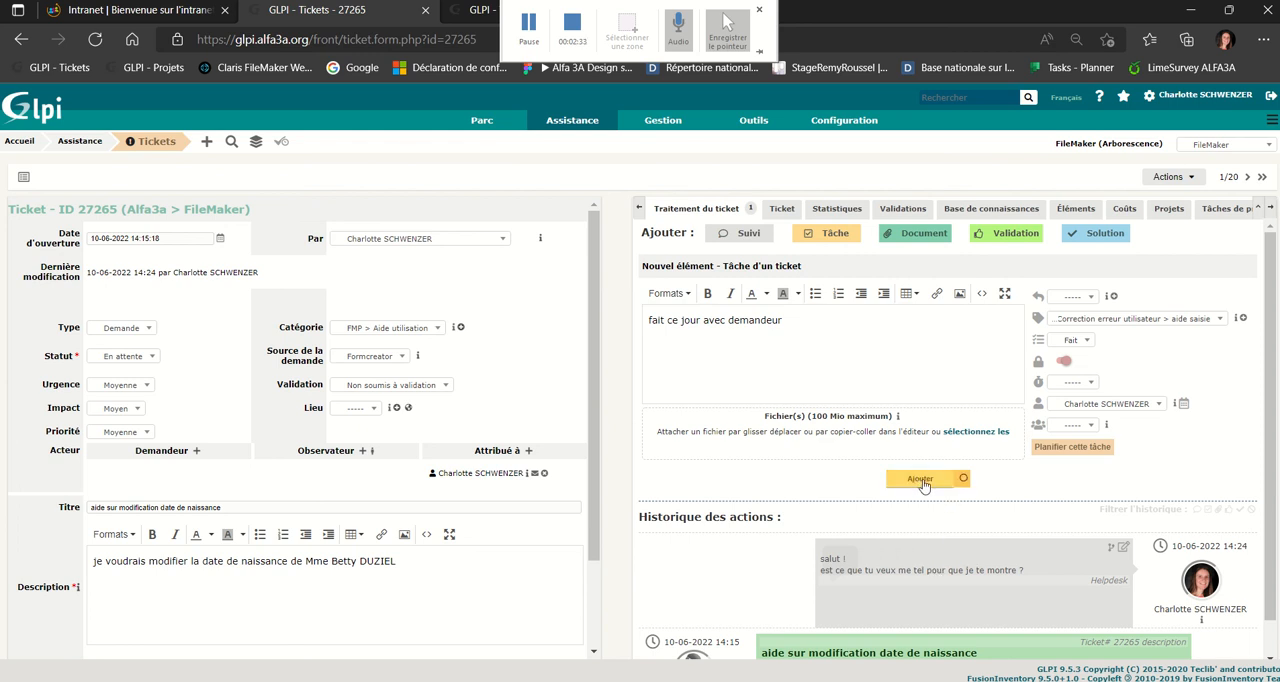
click(921, 480)
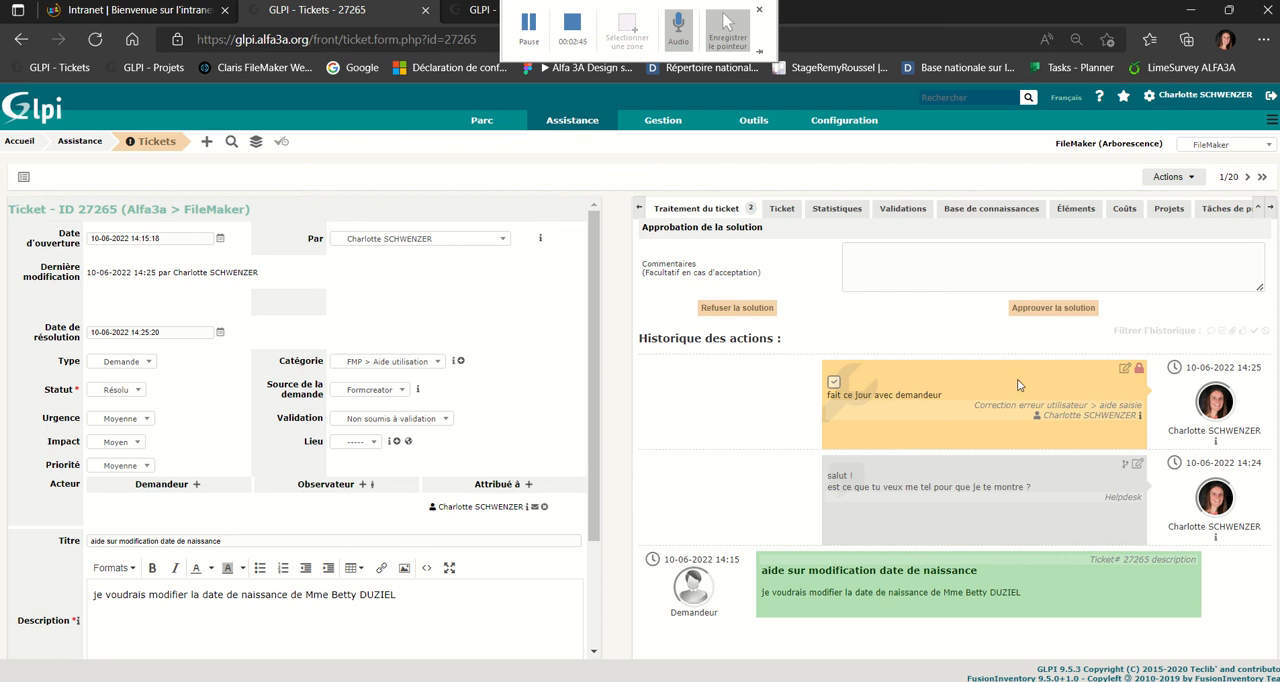
Permanently delete the task "fait ce jour avec demandeur" from the ticket's action history.
click(1125, 369)
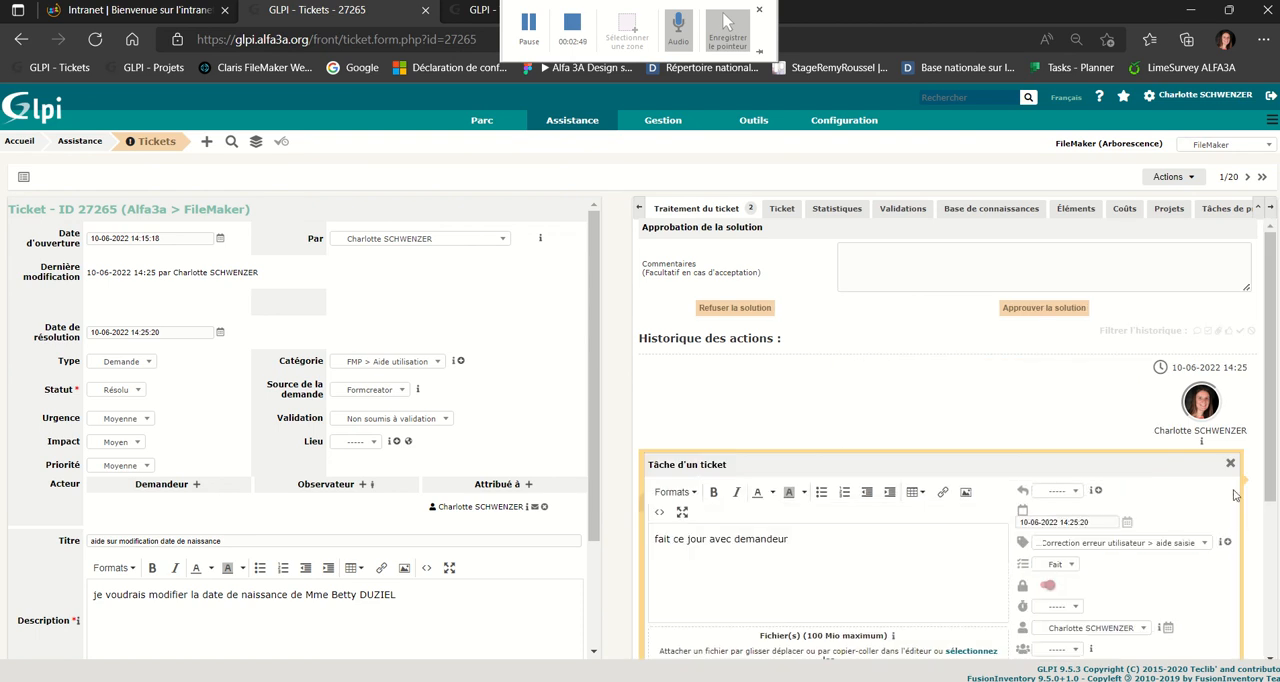
scroll(1193, 533, down, 2)
click(1143, 516)
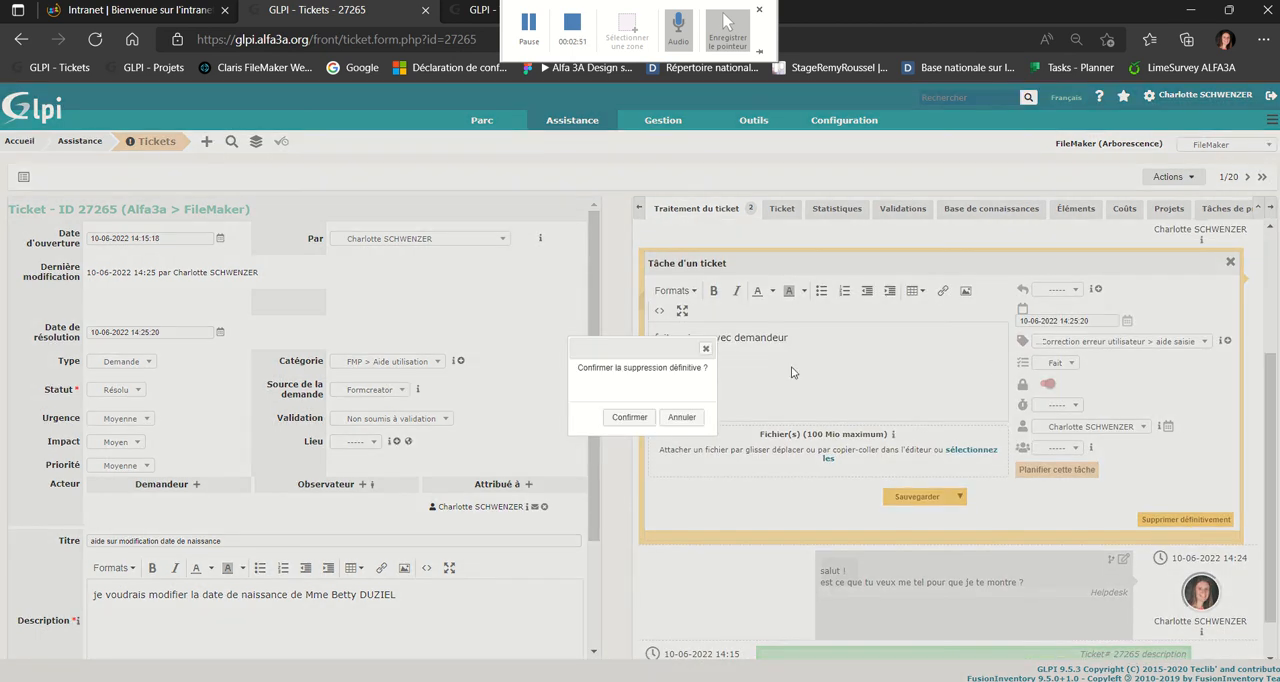
click(625, 419)
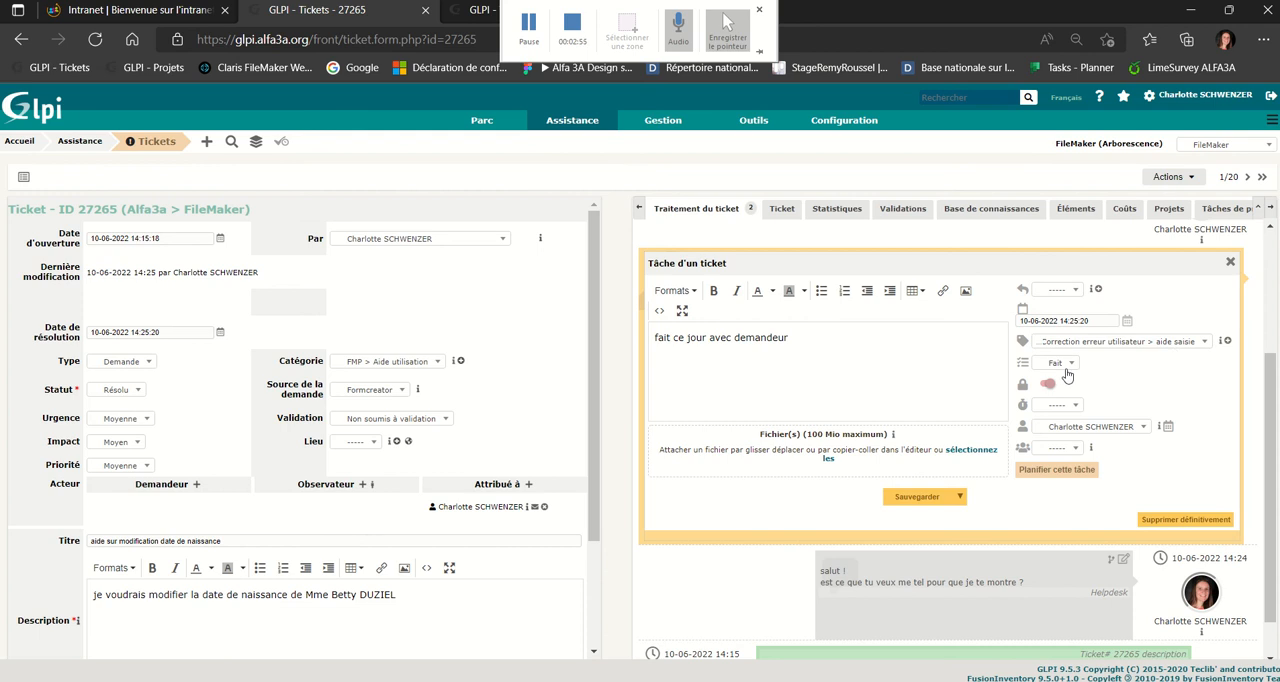
click(1176, 519)
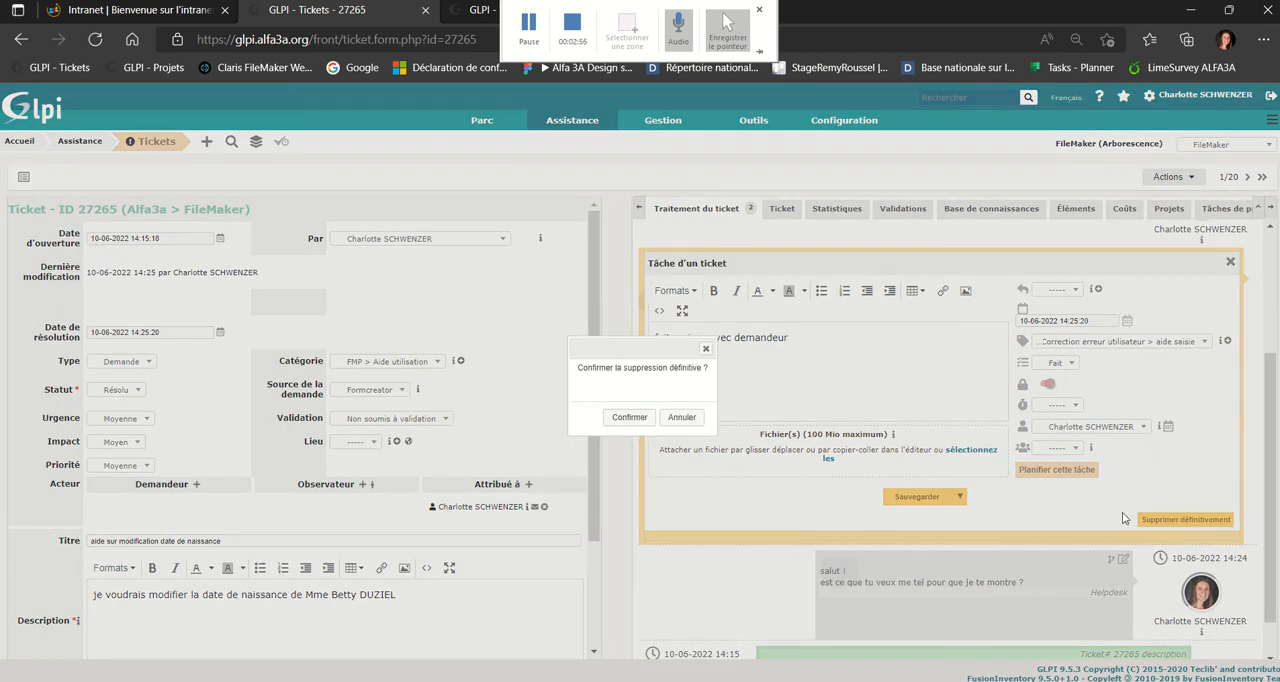
click(630, 418)
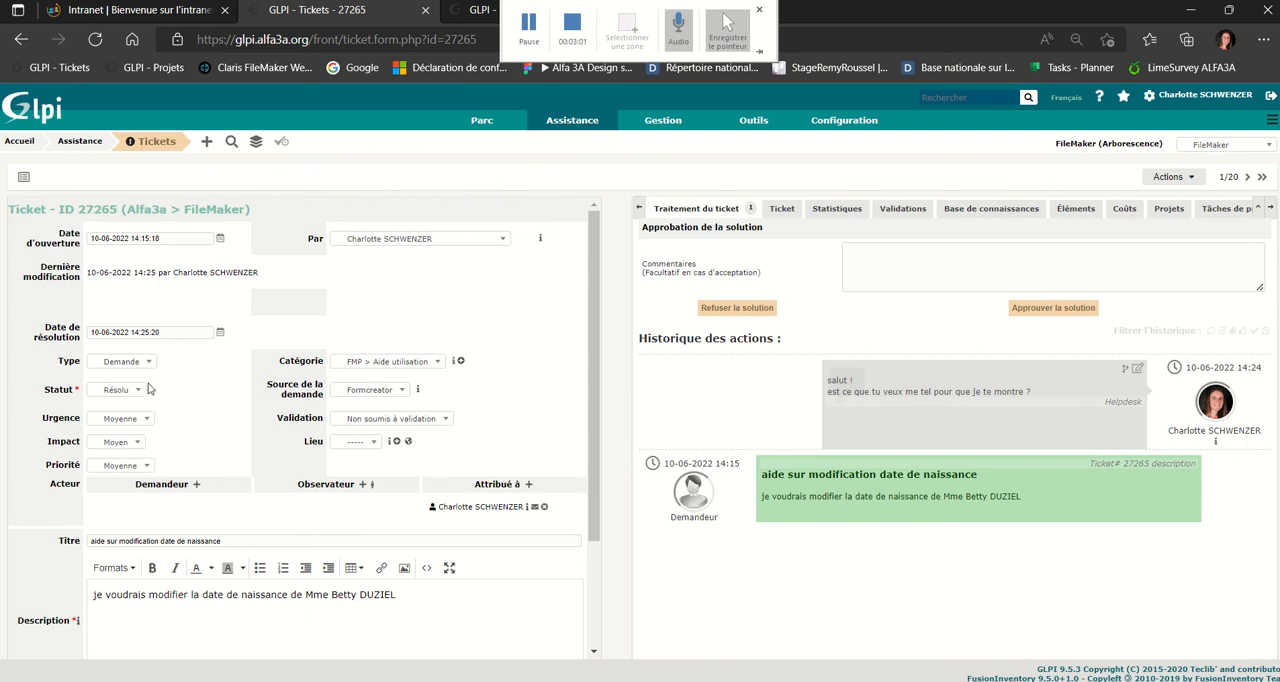
Set the ticket's status back to En cours (Attribué) and save the ticket.
click(116, 391)
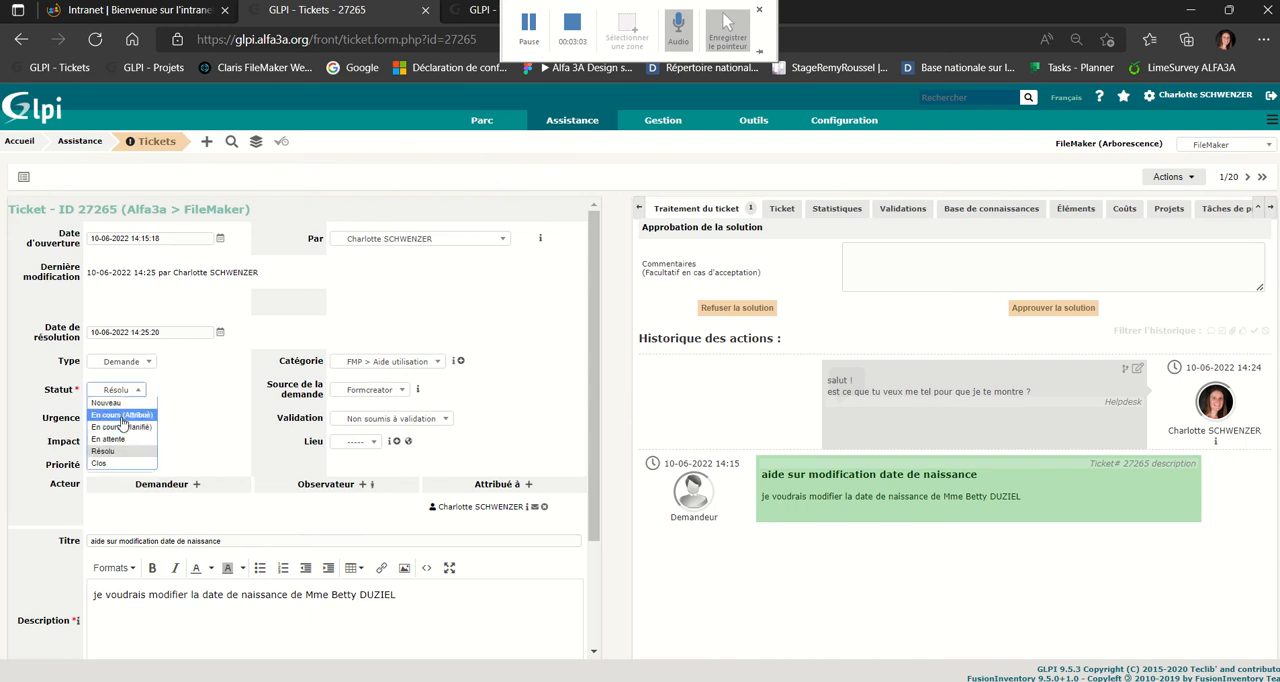
click(121, 414)
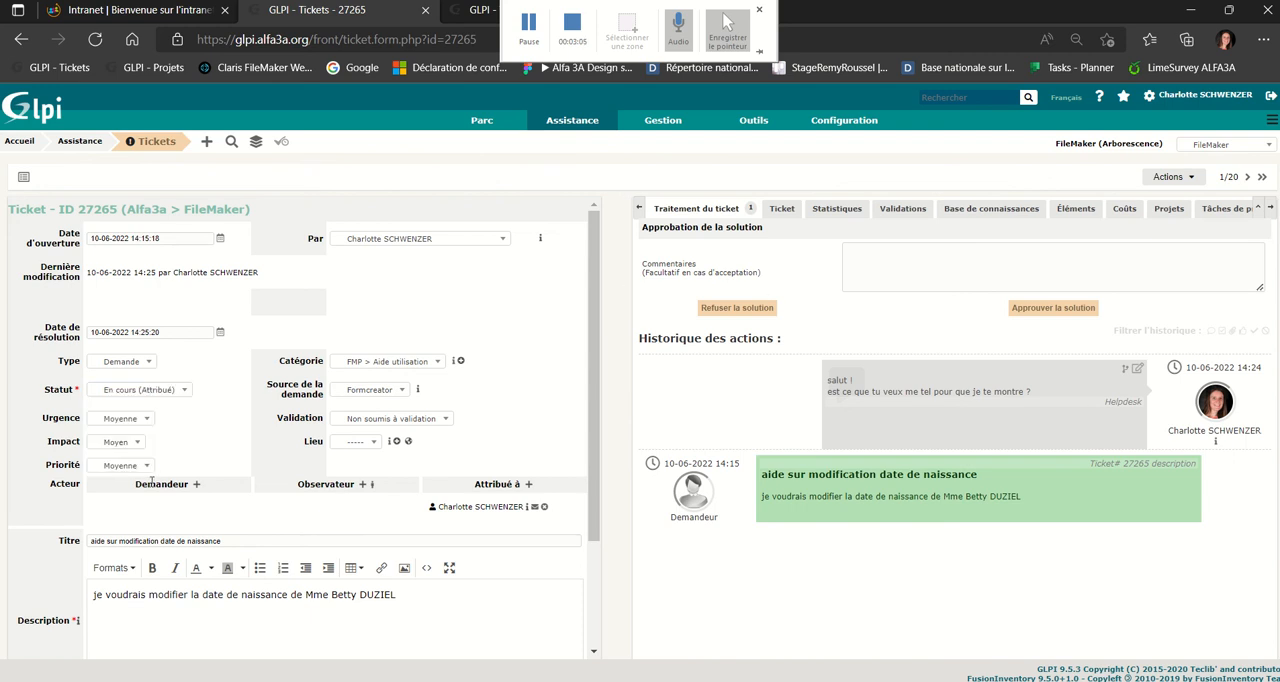
drag(602, 463, 406, 622)
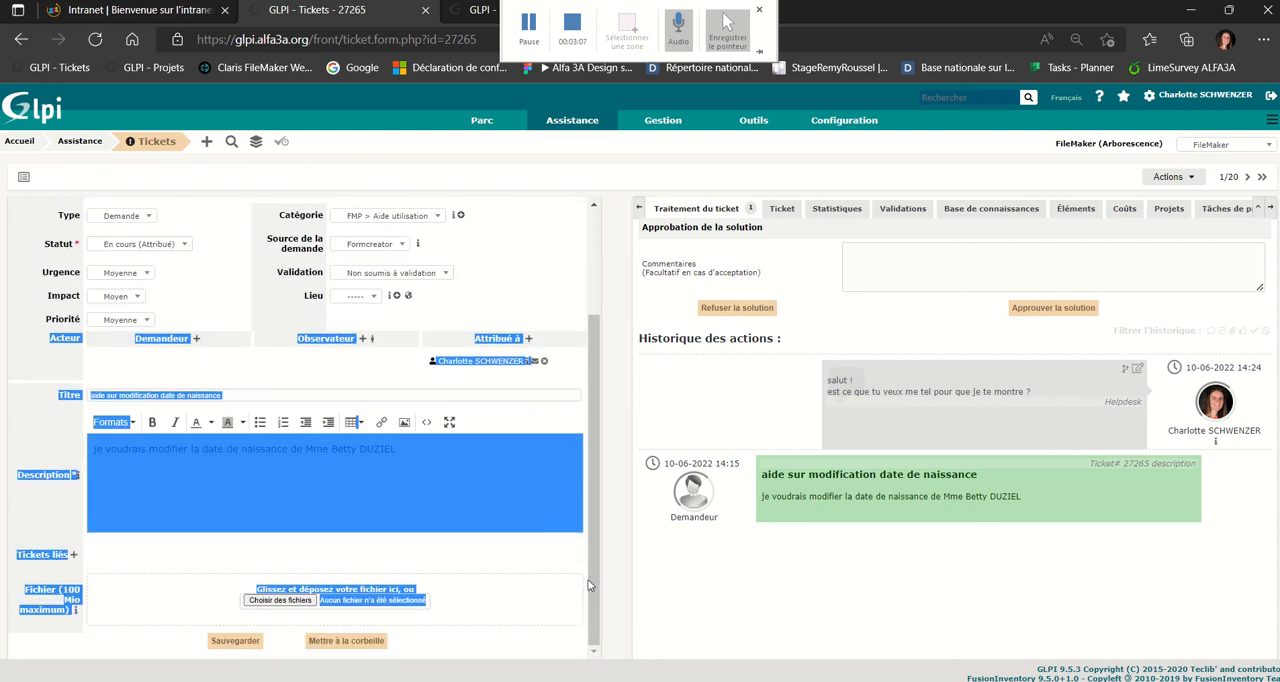
click(406, 622)
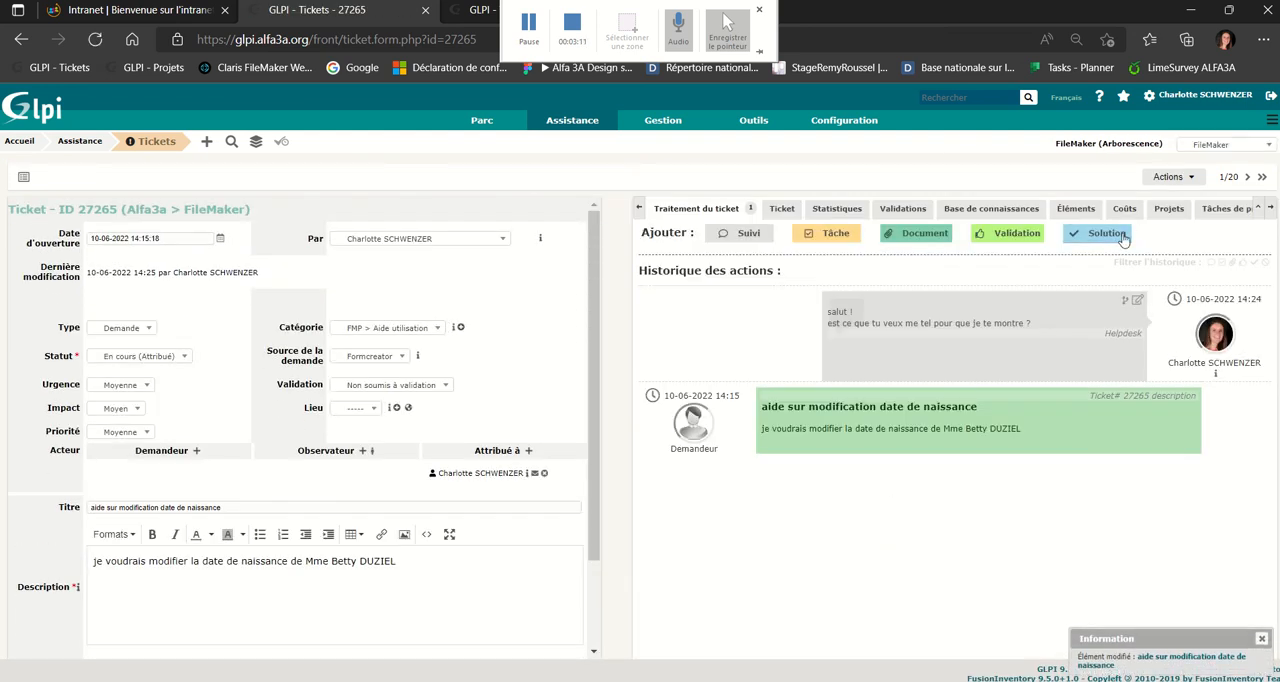
Add a solution to the ticket using the solution template "ok", and return to the ticket list.
click(1120, 239)
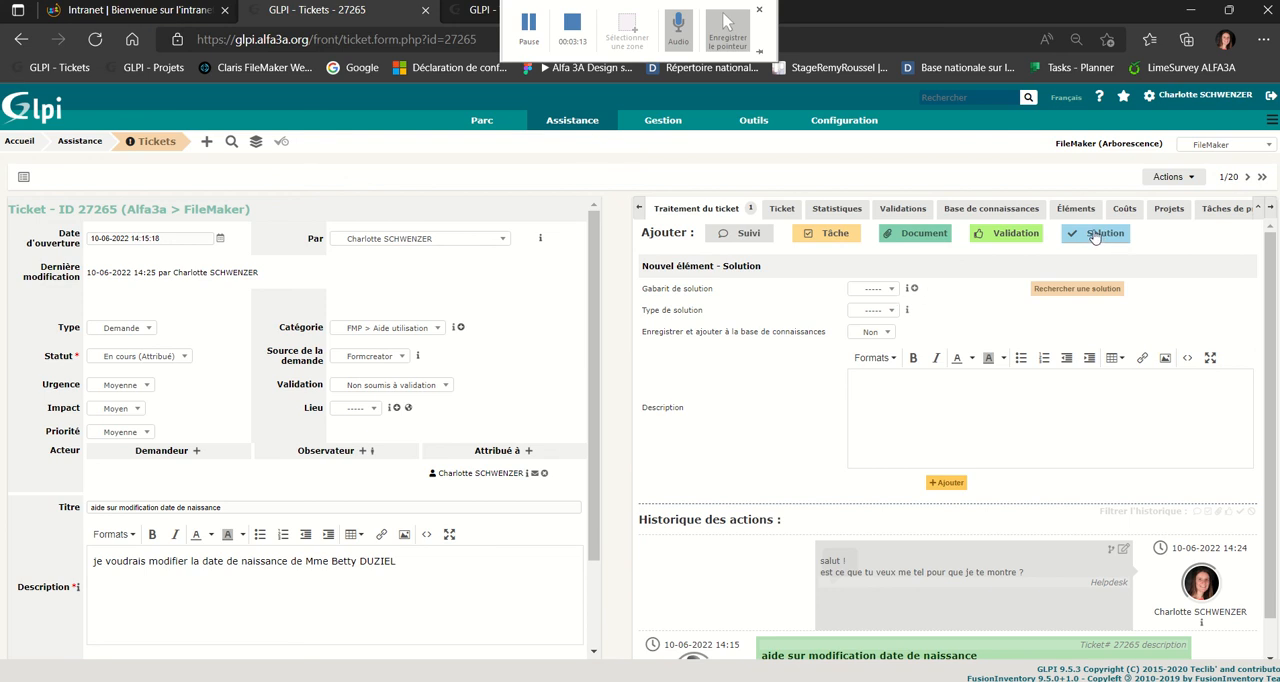
click(870, 298)
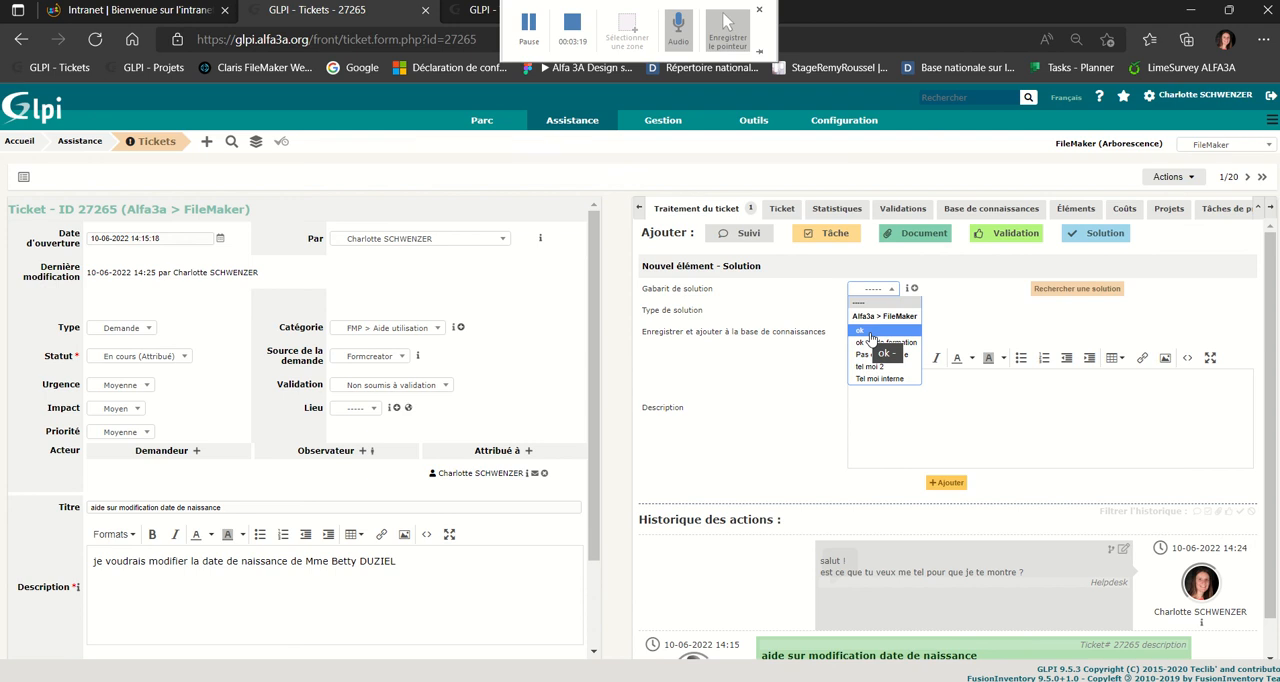
click(870, 331)
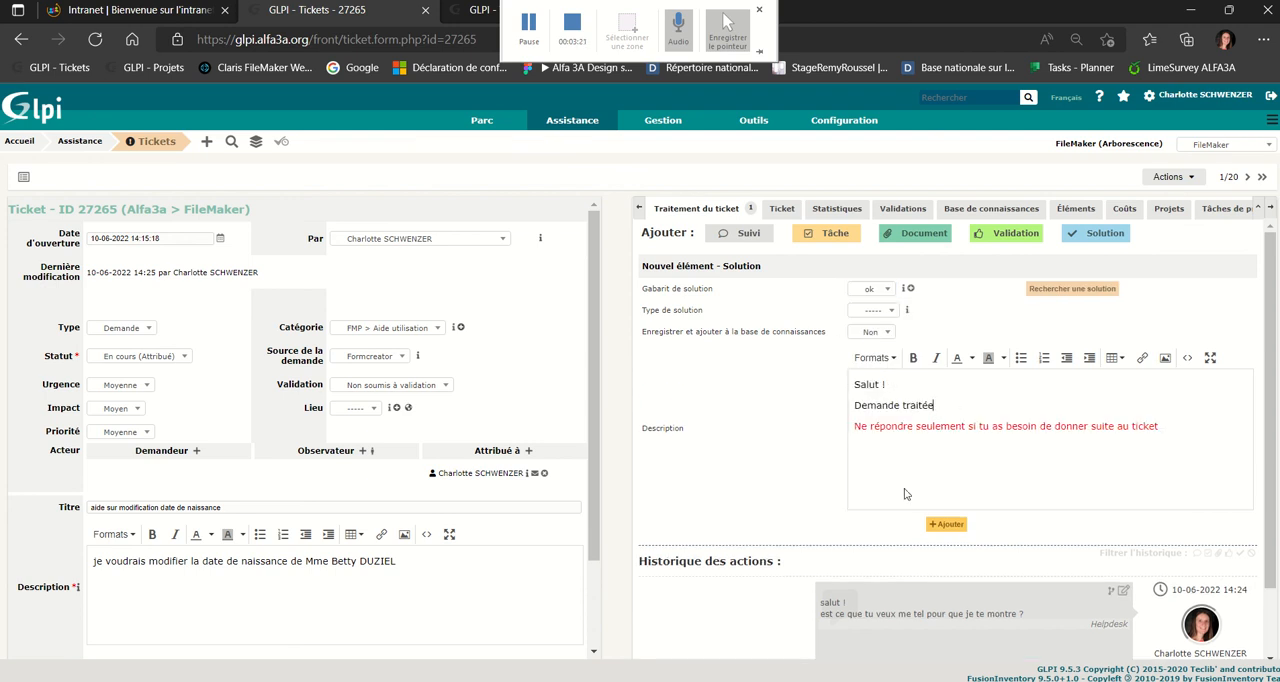
click(946, 525)
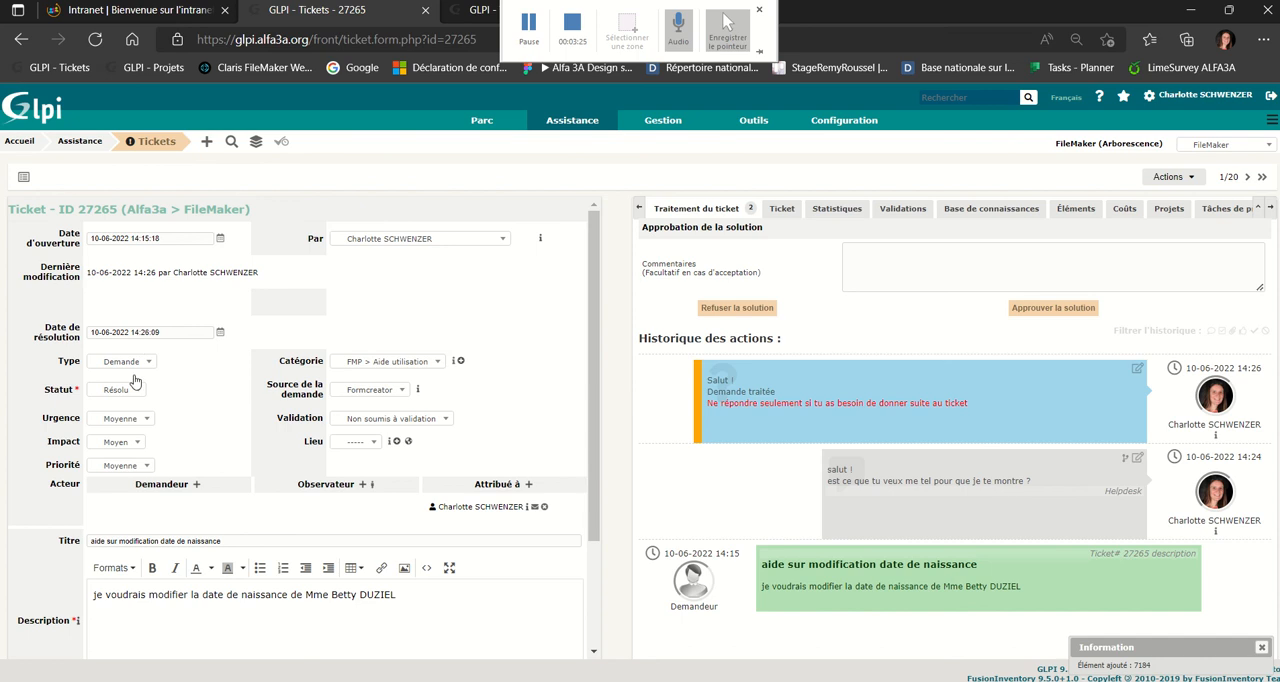
click(84, 143)
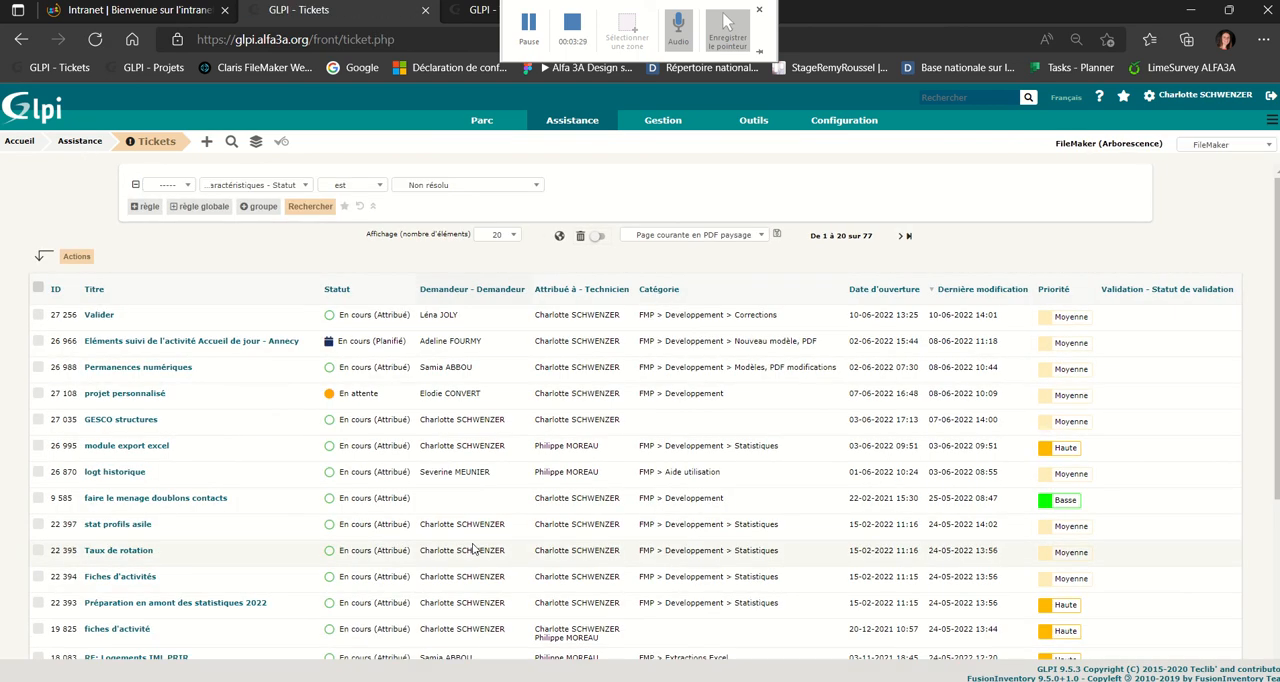